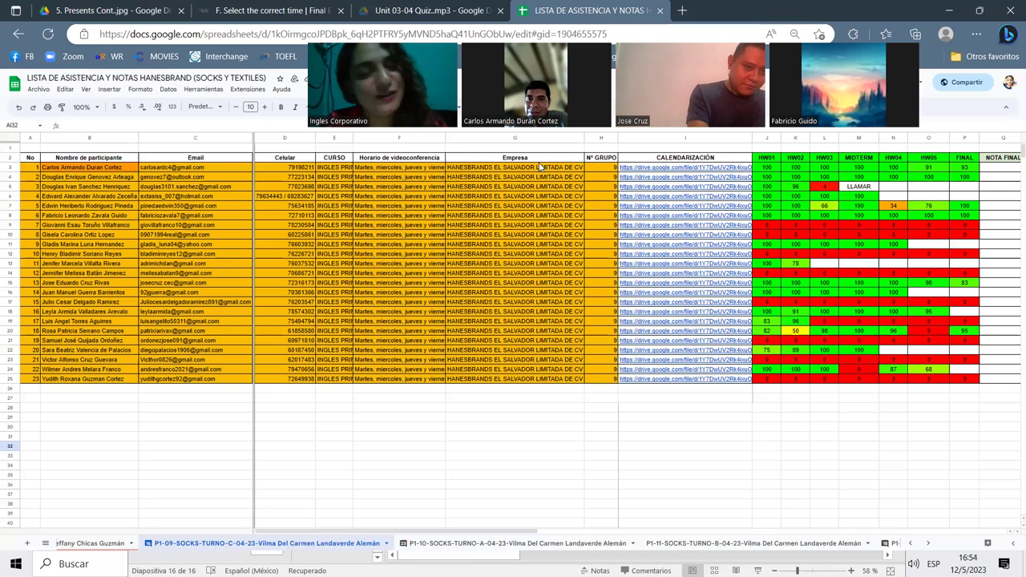
- Select participant 1's cell in the VIERNES 12 attendance column under MAYO
{"action": "left_click", "coordinate": [488, 149]}
{"action": "left_click_drag", "start_coordinate": [698, 146], "coordinate": [1004, 147]}
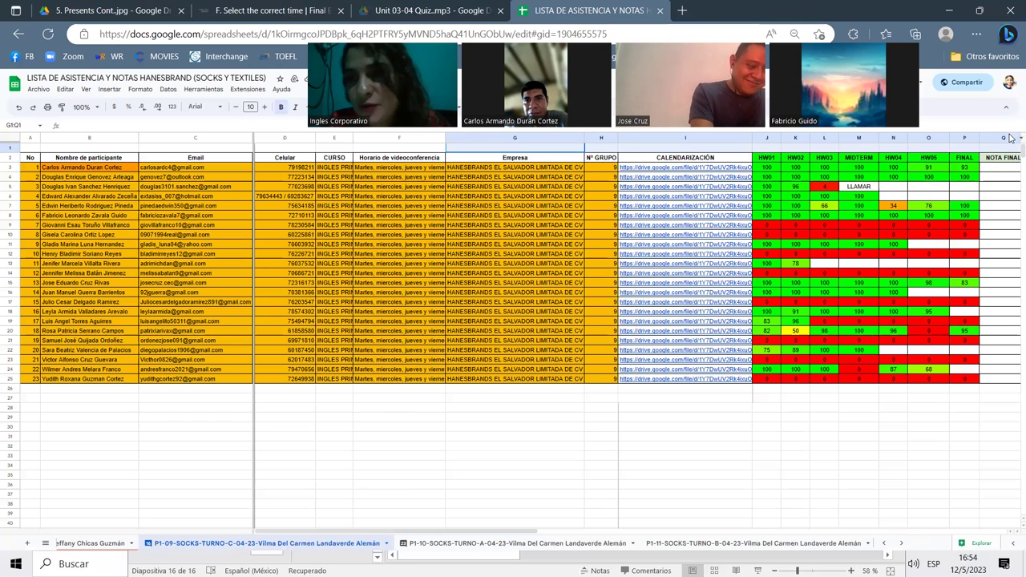
{"action": "left_click", "coordinate": [605, 418]}
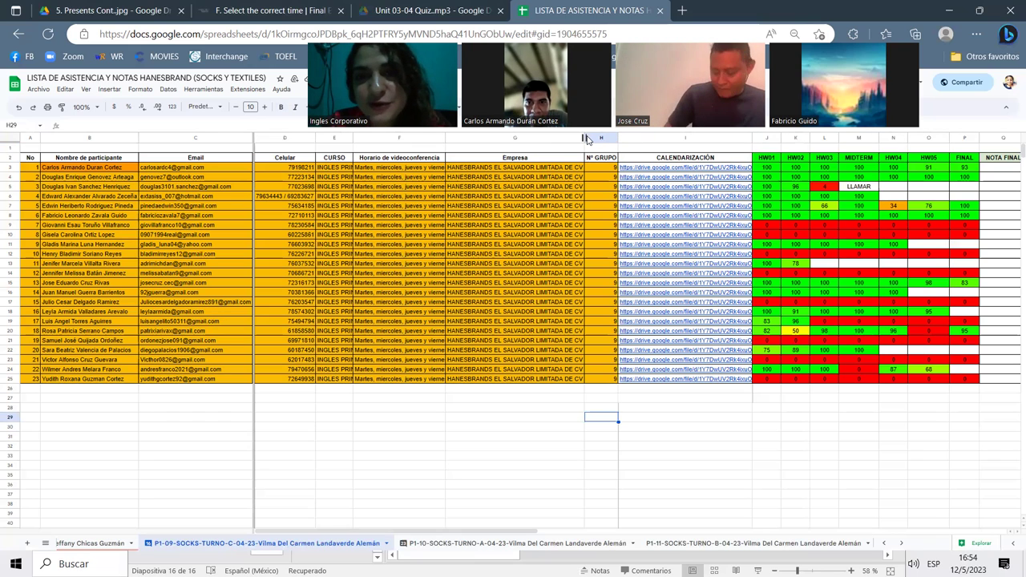
{"action": "left_click_drag", "start_coordinate": [593, 142], "coordinate": [932, 173]}
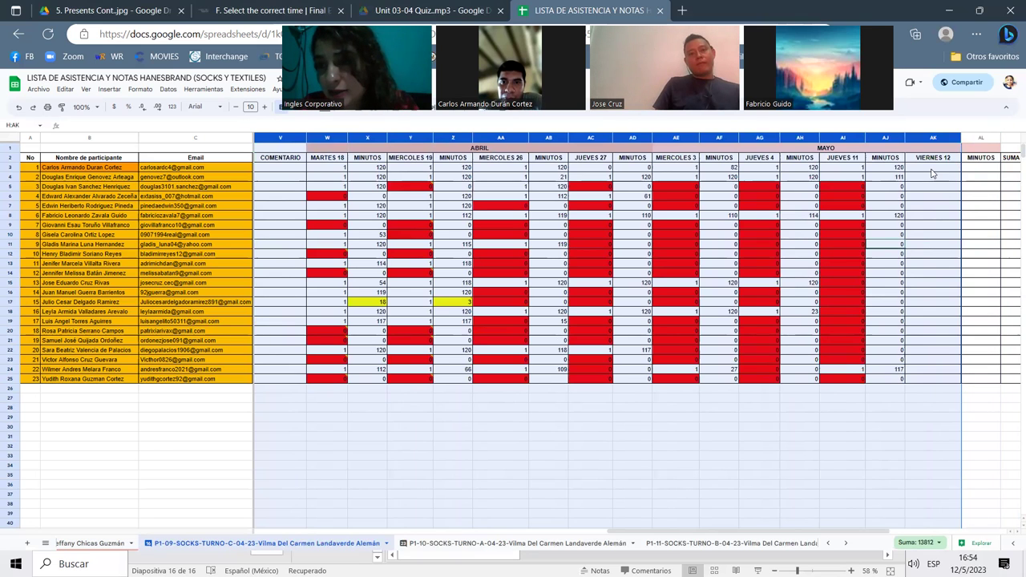
{"action": "left_click", "coordinate": [931, 170]}
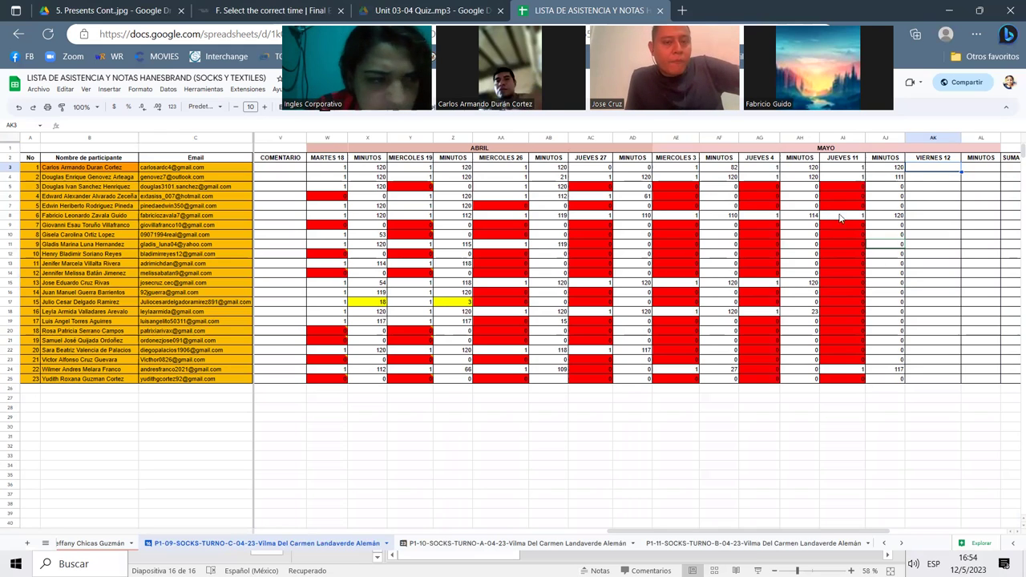
- Enter 6 in the VIERNES 12 column for participant 6
{"action": "left_click", "coordinate": [13, 215]}
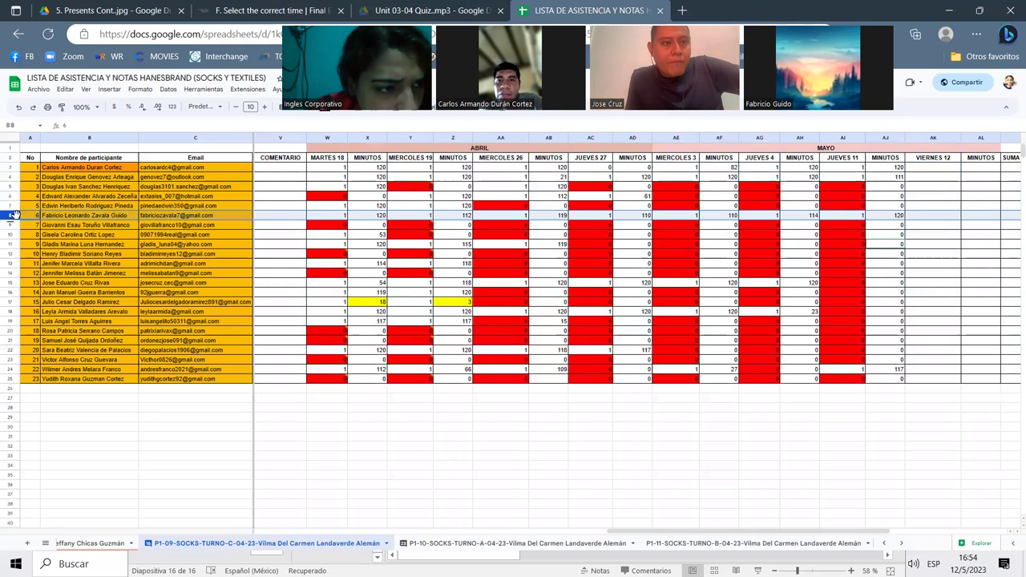
{"action": "left_click", "coordinate": [943, 216]}
{"action": "type", "text": "6"}
{"action": "key", "text": "Return"}
- Set the VIERNES 12 attendance to 0 for participant 5 and to 1 for participant 6
{"action": "left_click", "coordinate": [932, 208]}
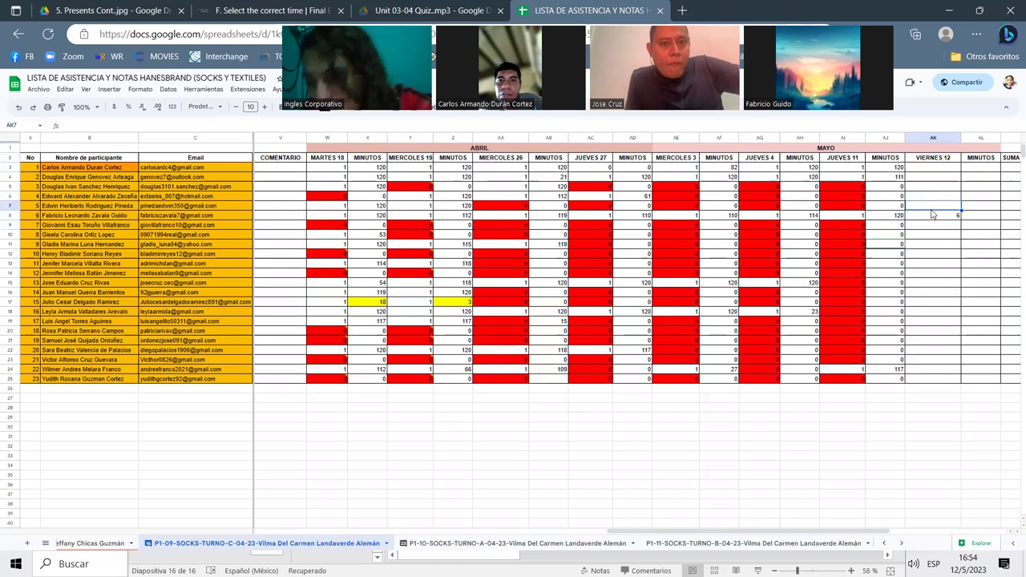
{"action": "type", "text": "1"}
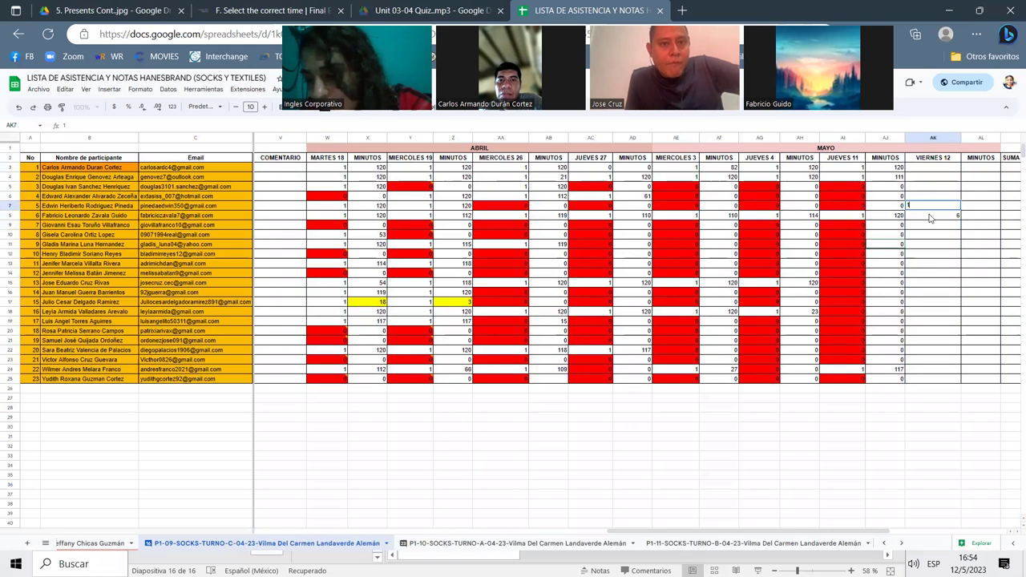
{"action": "key", "text": "BackSpace"}
{"action": "type", "text": "0"}
{"action": "key", "text": "Return"}
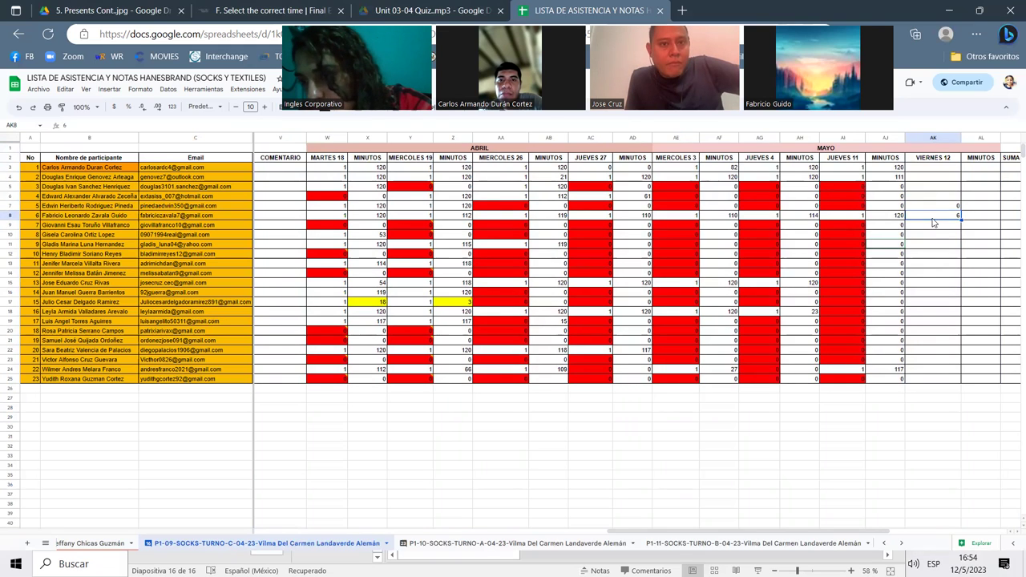
{"action": "type", "text": "1"}
{"action": "key", "text": "Return"}
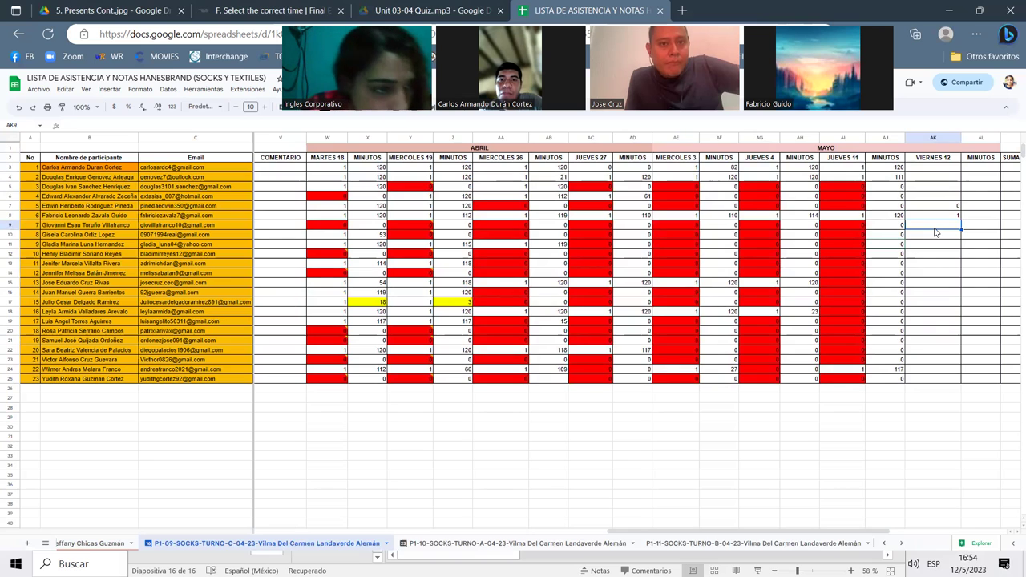
- Mark participant 1's attendance for VIERNES 12 as 1
{"action": "left_click", "coordinate": [231, 207]}
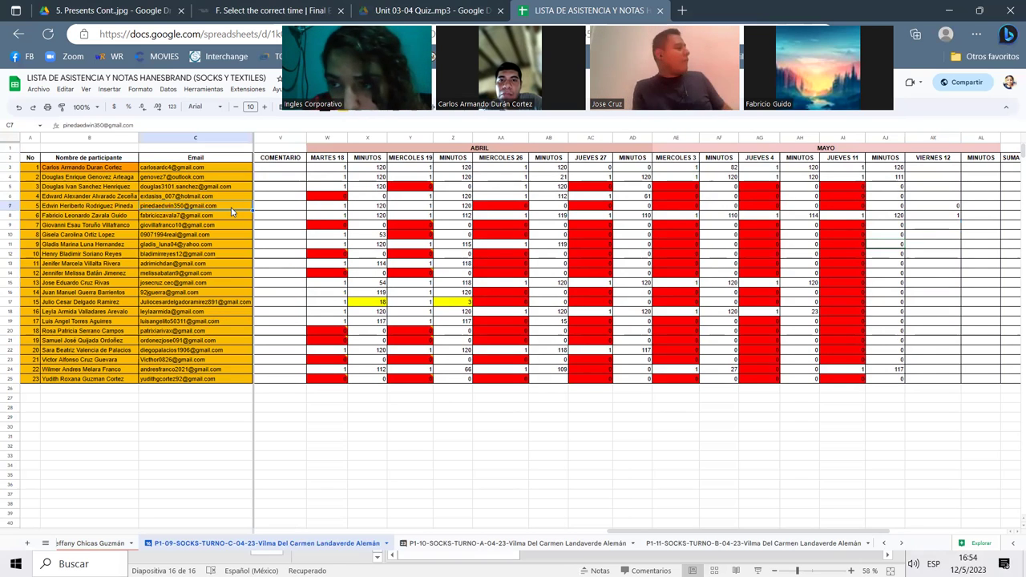
{"action": "left_click", "coordinate": [17, 216]}
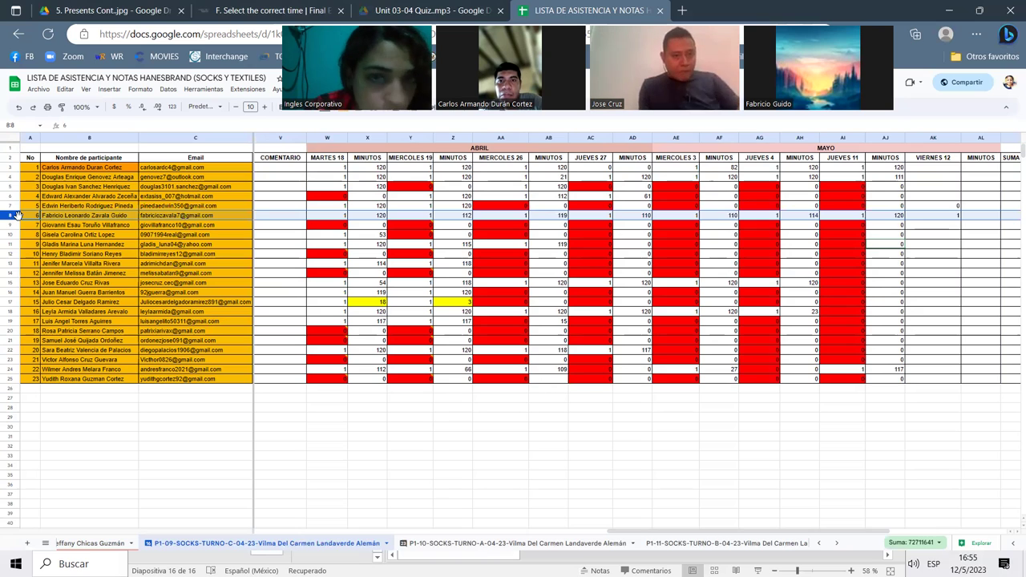
{"action": "left_click", "coordinate": [954, 169]}
{"action": "type", "text": "1"}
{"action": "left_click", "coordinate": [965, 217]}
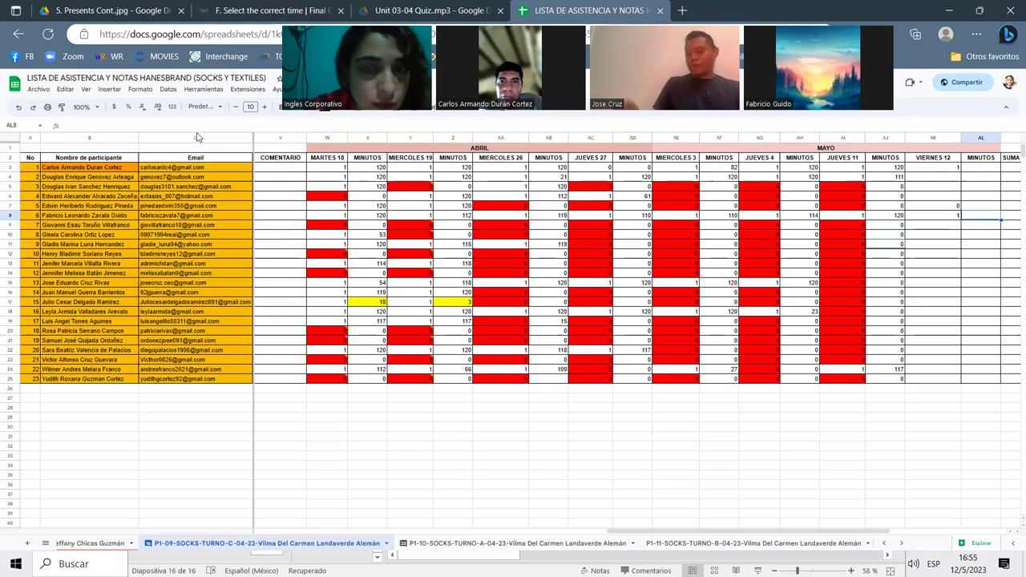
- Mark participant 13's attendance for VIERNES 12 as 1
{"action": "left_click", "coordinate": [56, 284]}
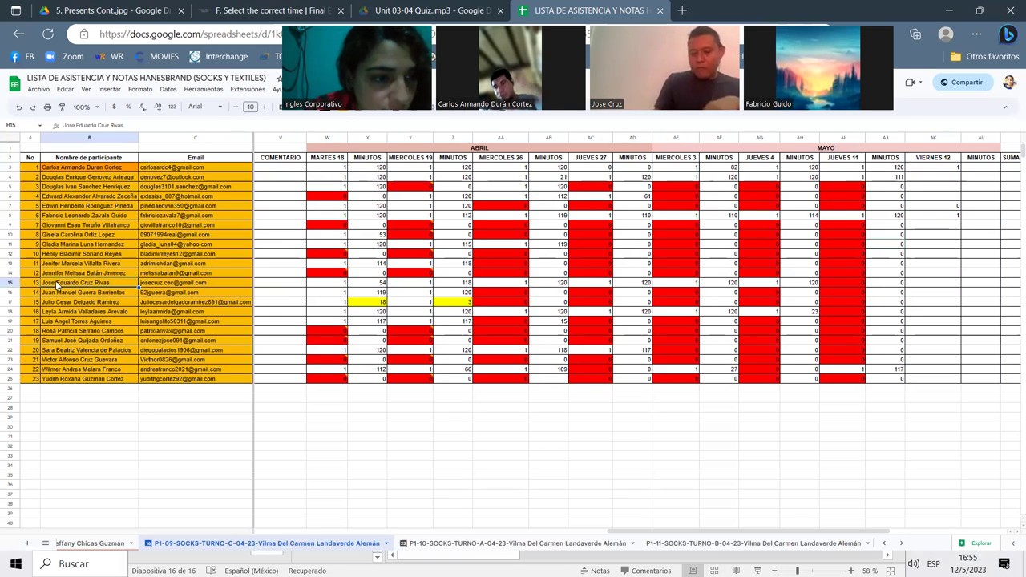
{"action": "left_click", "coordinate": [9, 280]}
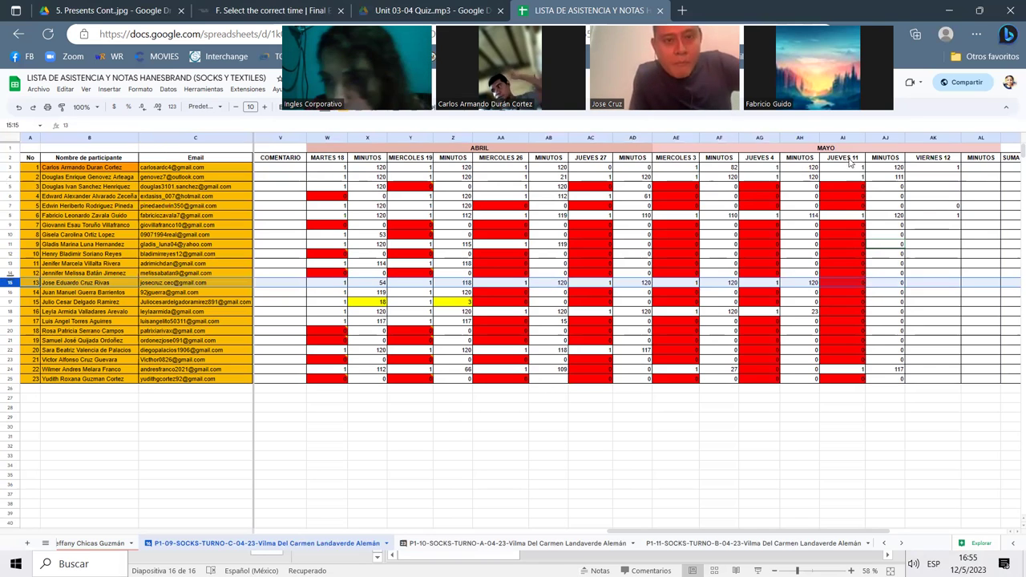
{"action": "left_click", "coordinate": [950, 286]}
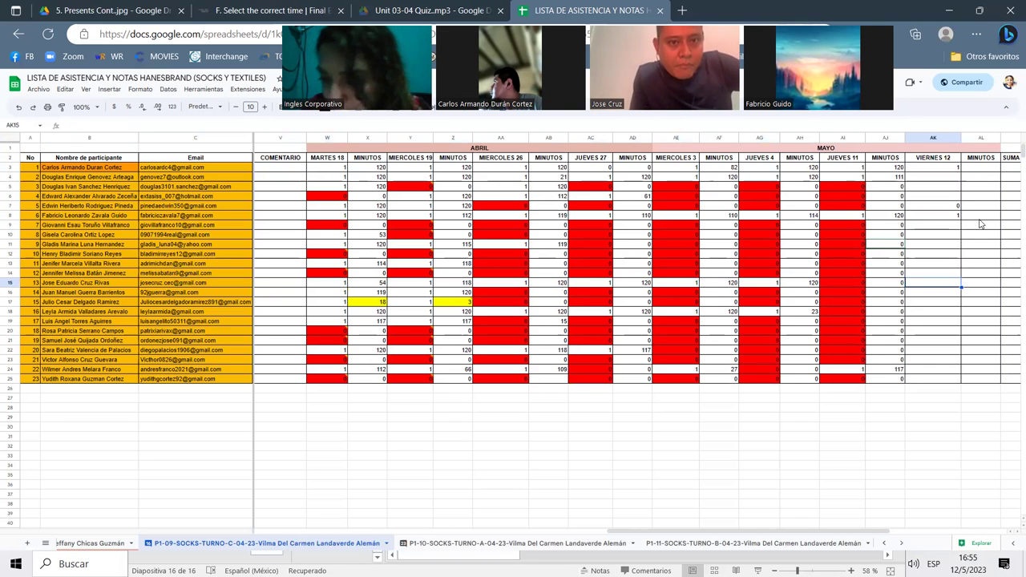
{"action": "type", "text": "1"}
{"action": "left_click", "coordinate": [951, 360]}
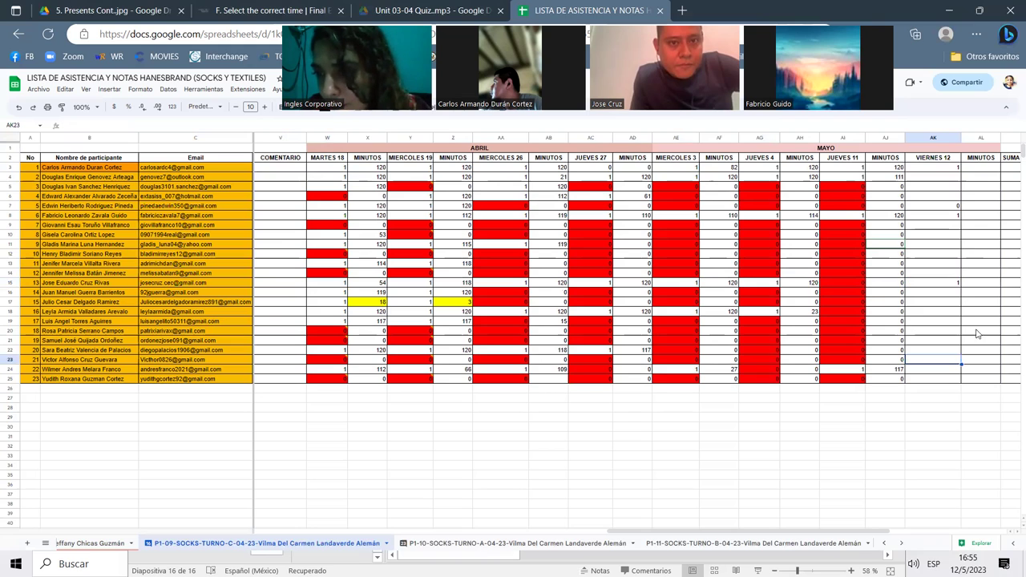
- Enter 0 in the VIERNES 12 column for participants 2, 3 and 4
{"action": "left_click", "coordinate": [955, 176]}
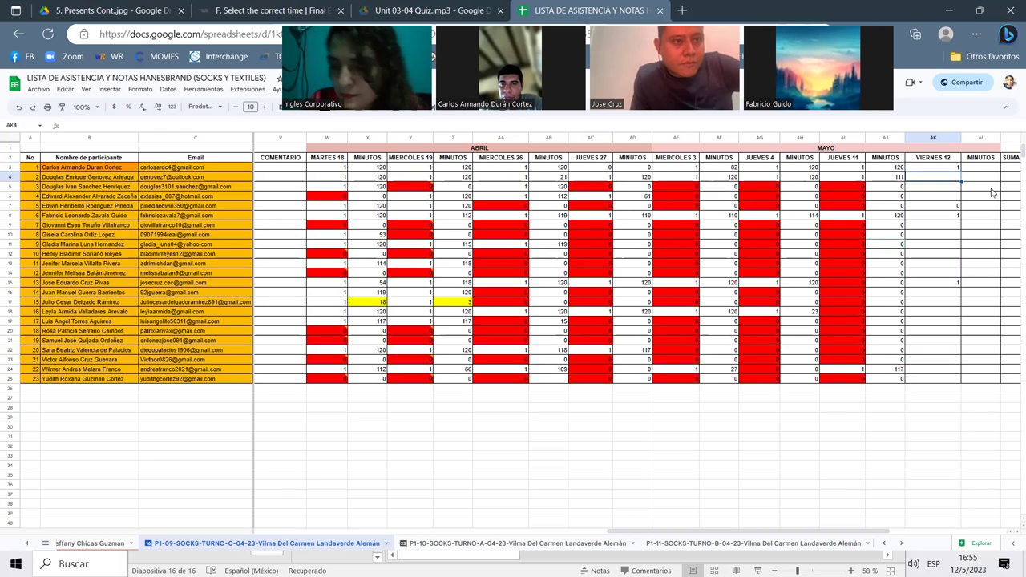
{"action": "type", "text": "0"}
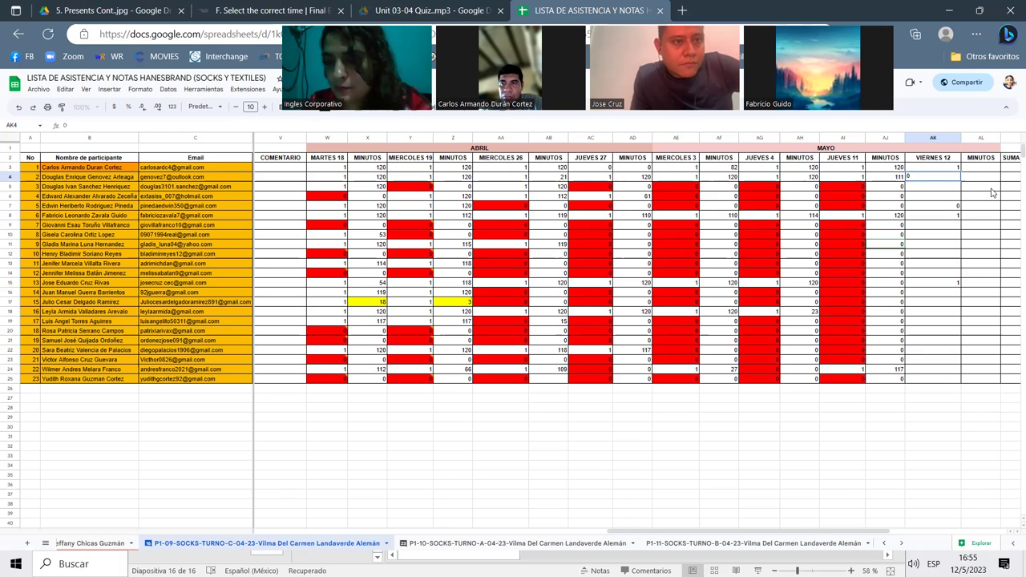
{"action": "key", "text": "Return"}
{"action": "type", "text": "0"}
{"action": "key", "text": "Return"}
{"action": "type", "text": "0"}
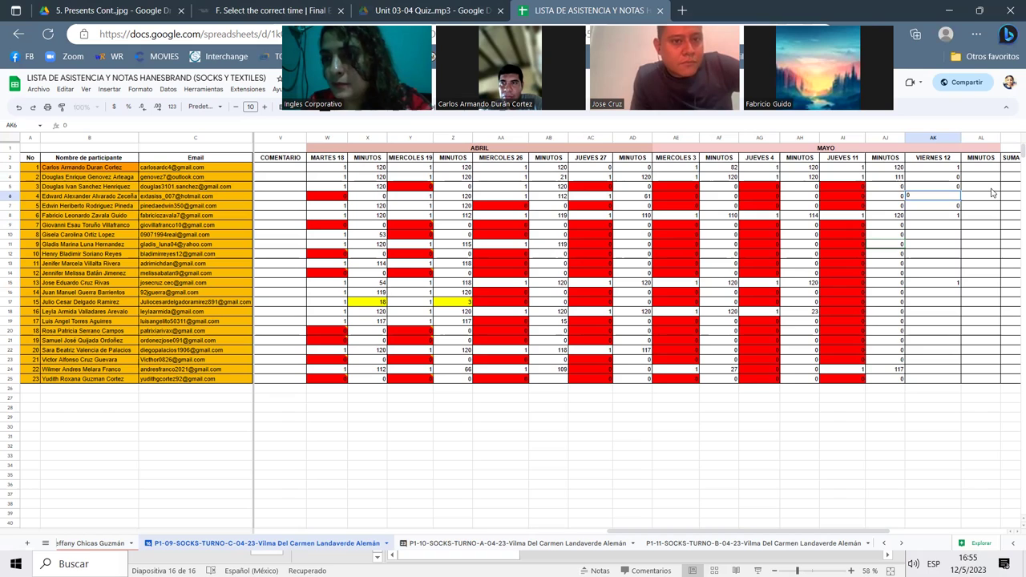
- Enter 0 in the VIERNES 12 column for participants 7 and 8, and fill it down through participant 12
{"action": "left_click", "coordinate": [957, 227]}
{"action": "type", "text": "0"}
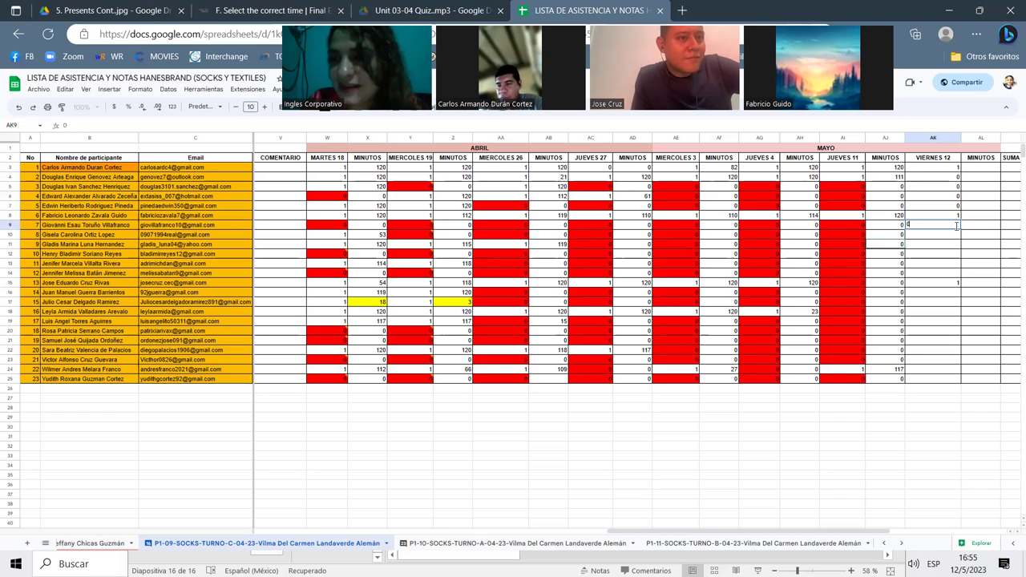
{"action": "left_click", "coordinate": [1009, 243]}
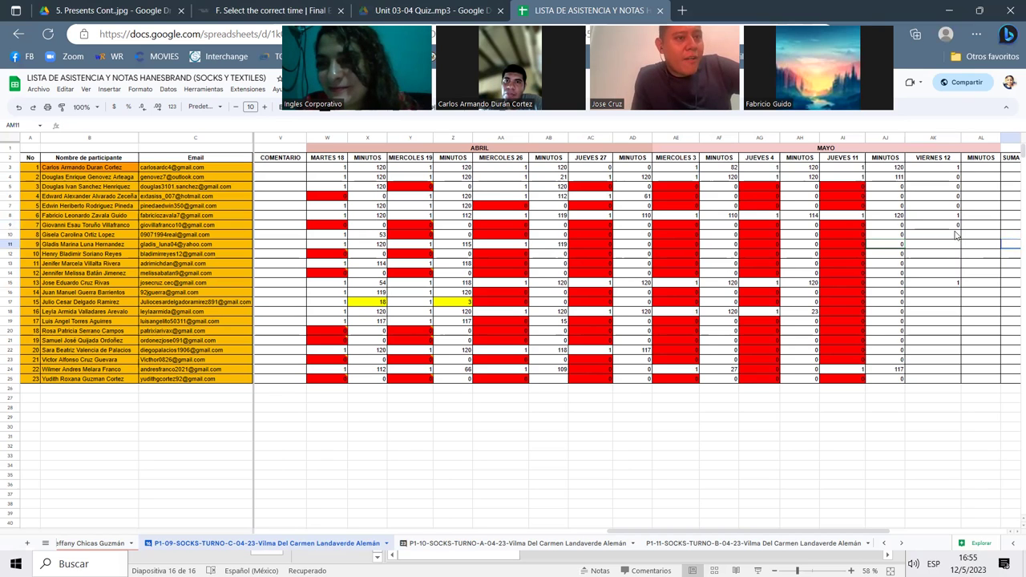
{"action": "left_click", "coordinate": [960, 233]}
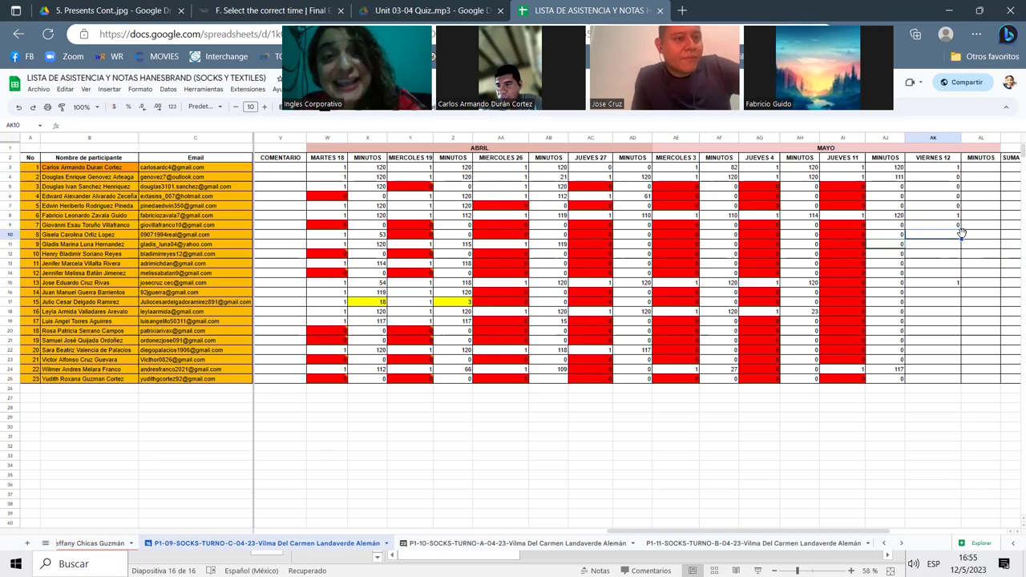
{"action": "type", "text": "0"}
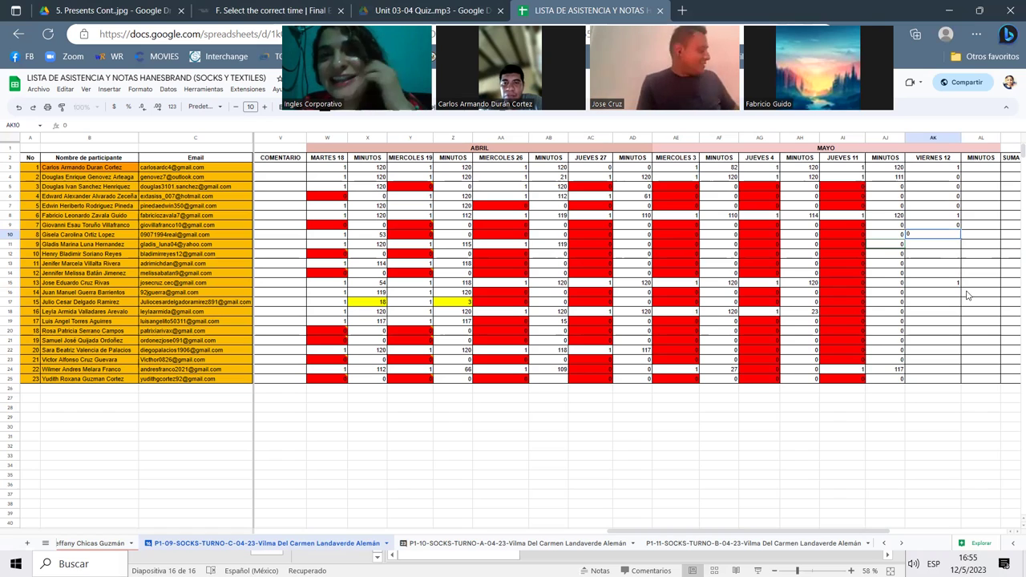
{"action": "key", "text": "Return"}
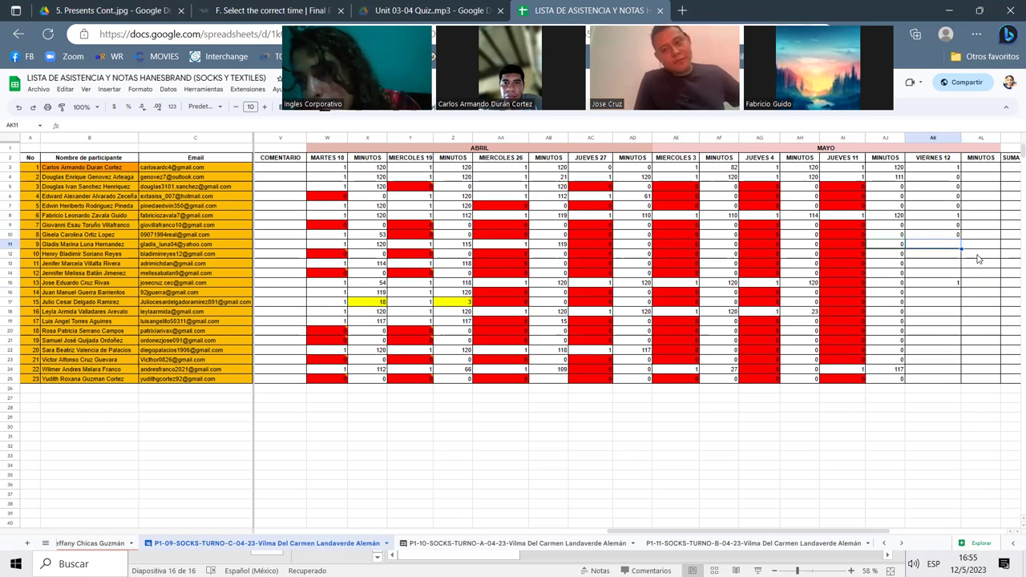
{"action": "left_click_drag", "start_coordinate": [960, 227], "coordinate": [966, 272]}
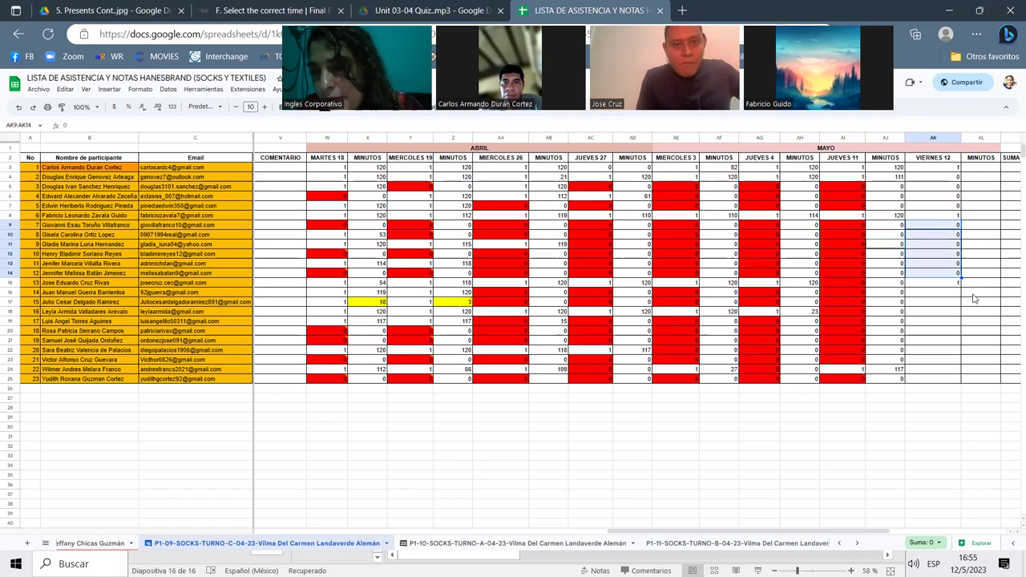
- Enter 0 in the VIERNES 12 column for participants 14 and 15
{"action": "left_click", "coordinate": [952, 303]}
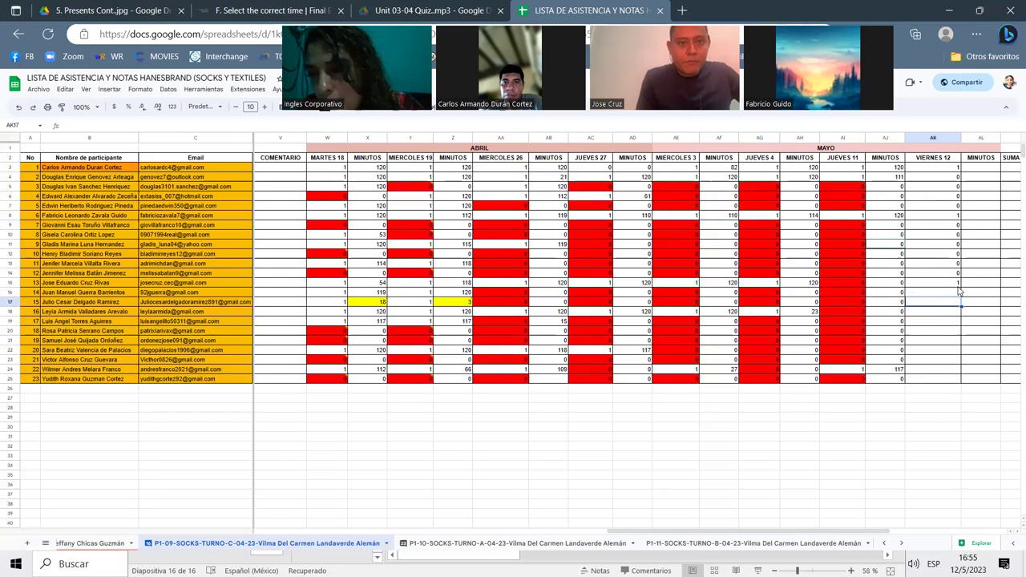
{"action": "left_click", "coordinate": [955, 295]}
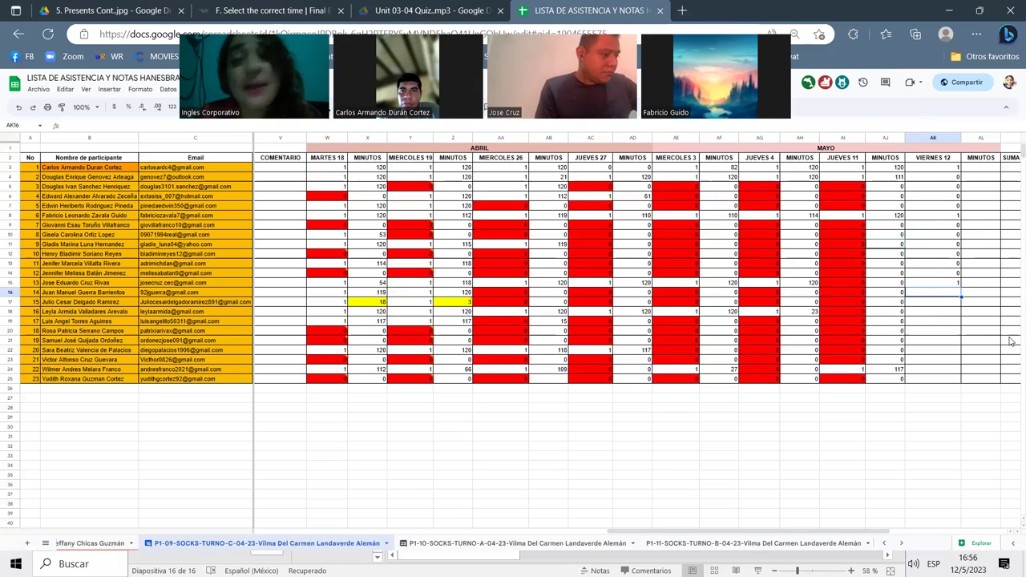
{"action": "type", "text": "0"}
{"action": "key", "text": "Return"}
{"action": "type", "text": "0"}
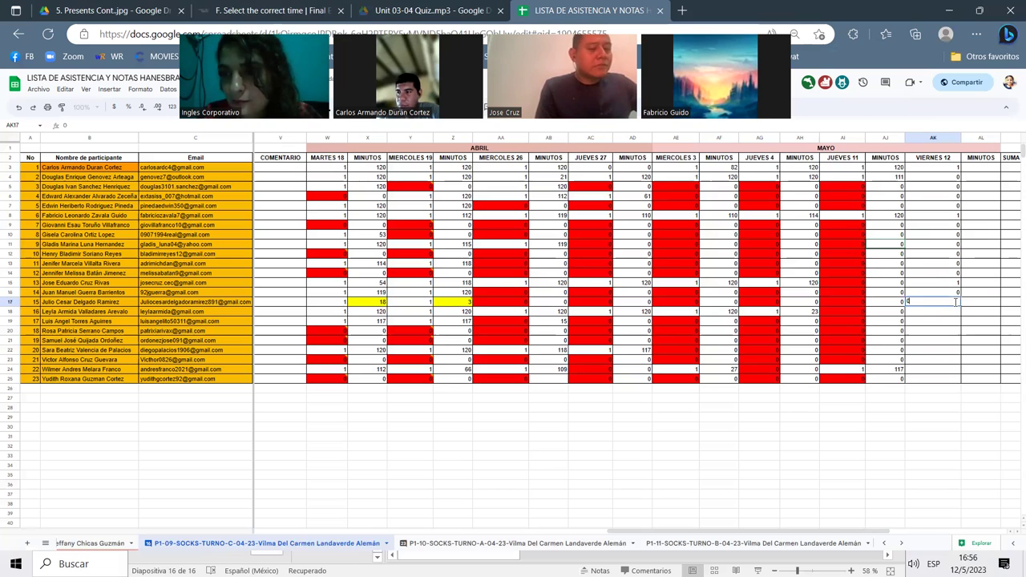
{"action": "key", "text": "Return"}
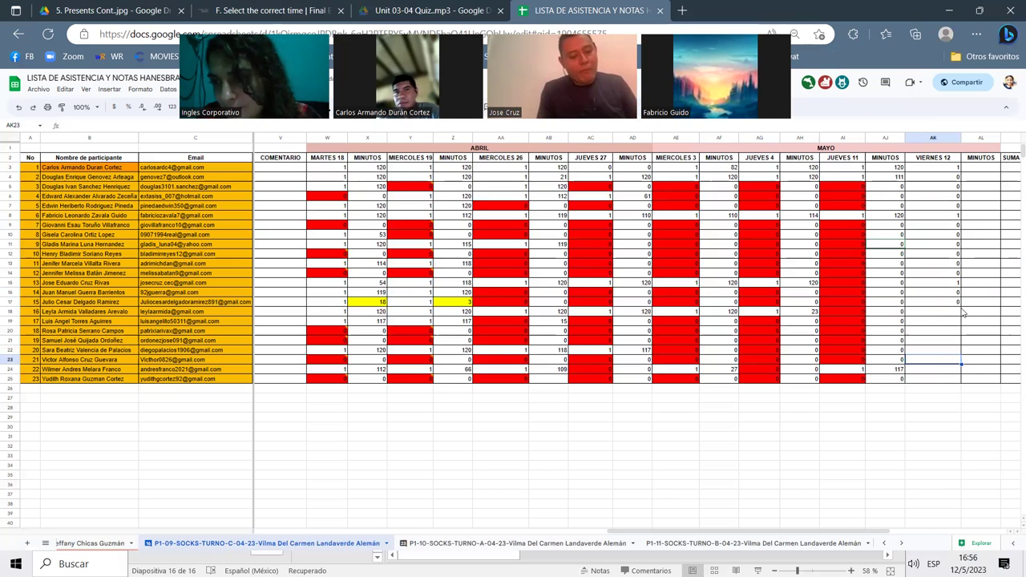
- Fill the 0 values of participants 14 and 15 down the VIERNES 12 column through participant 23
{"action": "key", "text": "shift+Up"}
{"action": "key", "text": "shift+Up"}
{"action": "key", "text": "shift+Up"}
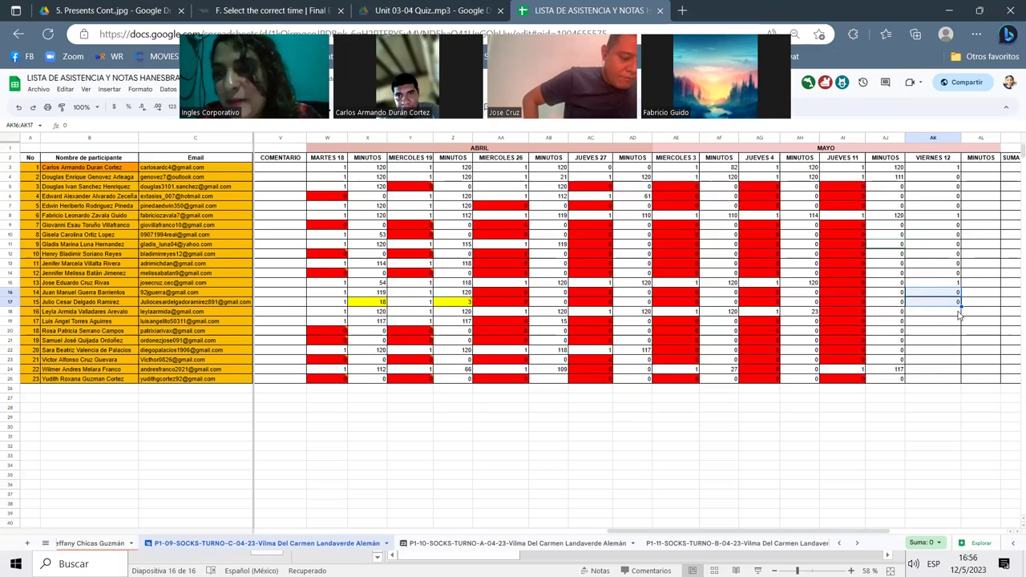
{"action": "left_click_drag", "start_coordinate": [959, 305], "coordinate": [951, 400]}
{"action": "left_click", "coordinate": [951, 400]}
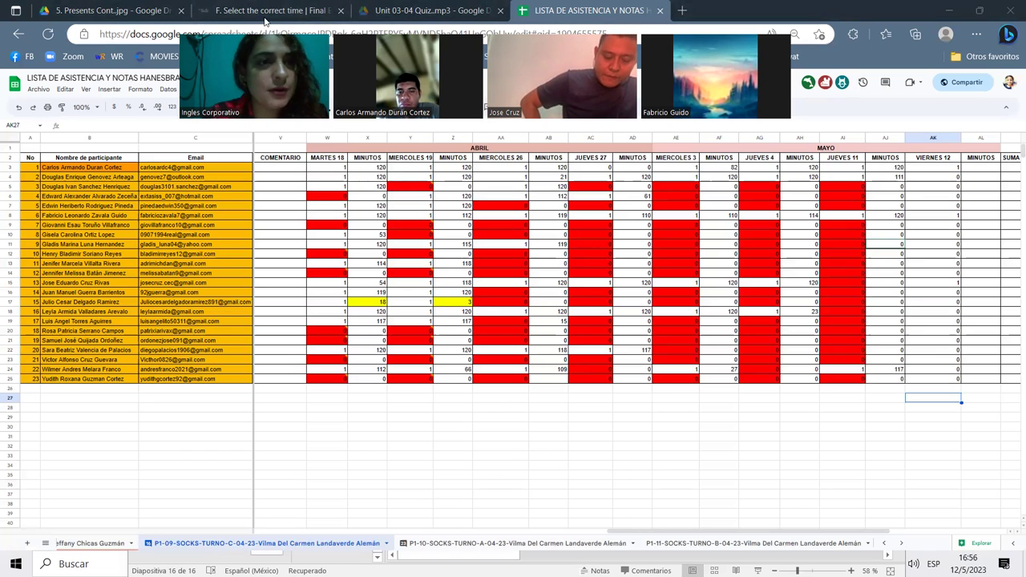
- Switch to the Inglés Corporativo course page and go from the Final Exam back to Section 5 in the course outline
{"action": "left_click", "coordinate": [117, 11]}
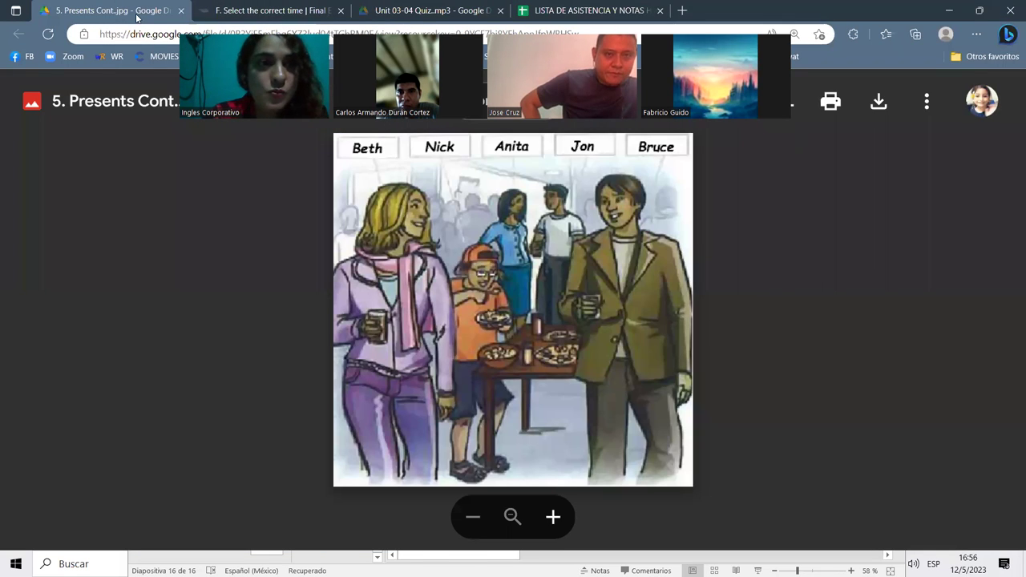
{"action": "key", "text": "ctrl+Tab"}
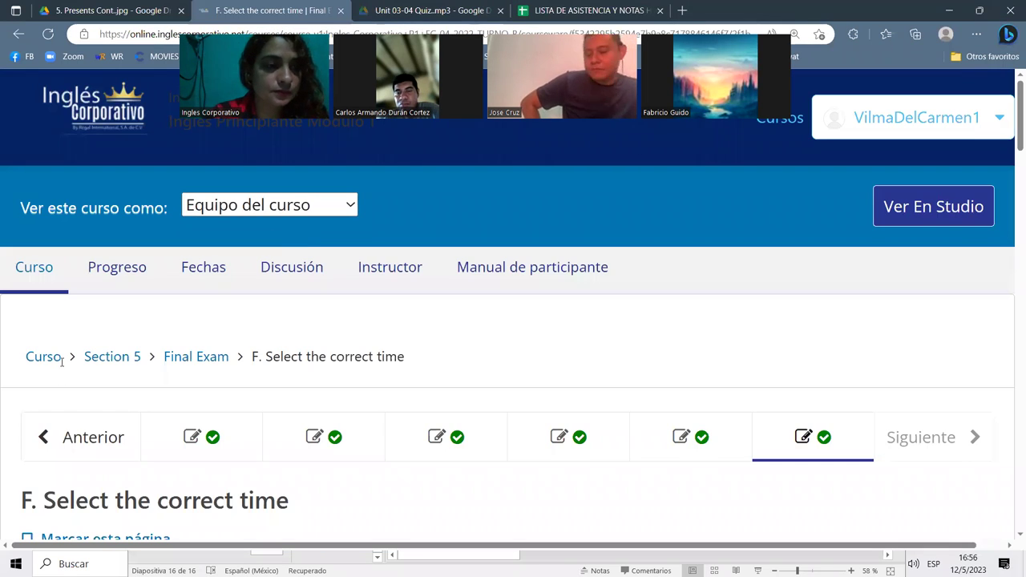
{"action": "left_click", "coordinate": [105, 360]}
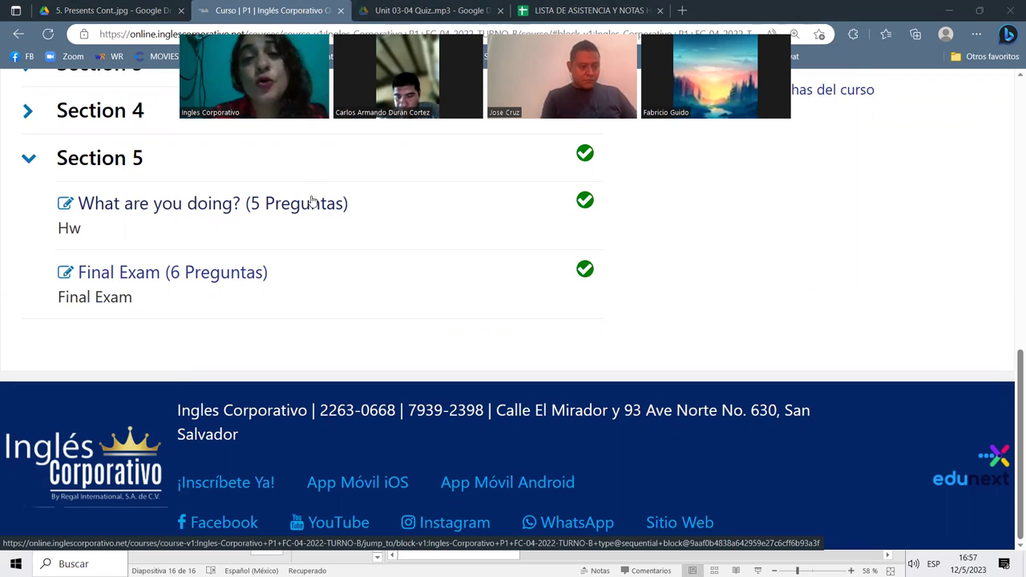
- Expand Sections 4, 1 and 2 in the course outline to review their homework
{"action": "scroll", "coordinate": [107, 326], "scroll_direction": "up", "scroll_amount": 3}
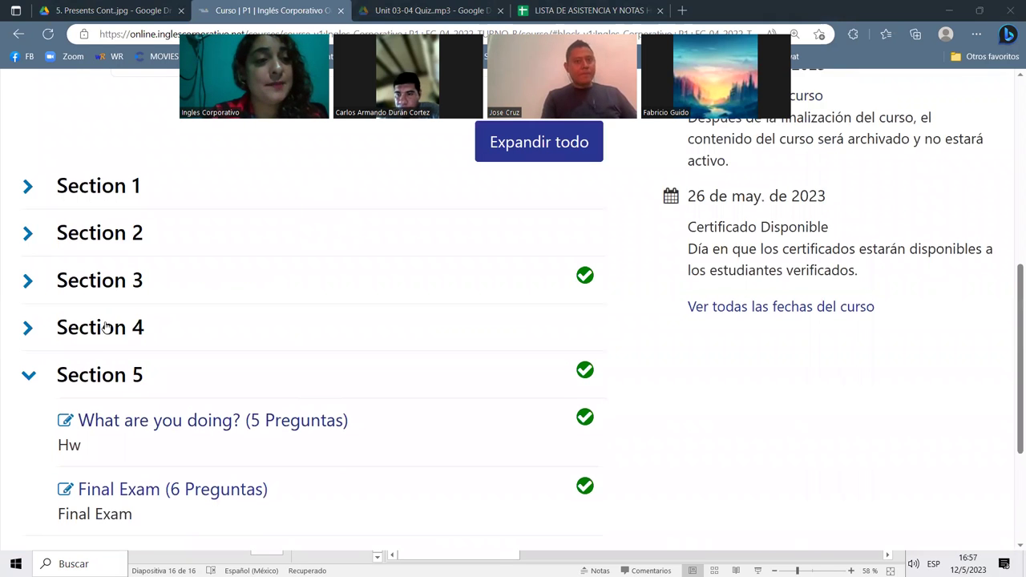
{"action": "left_click", "coordinate": [107, 326]}
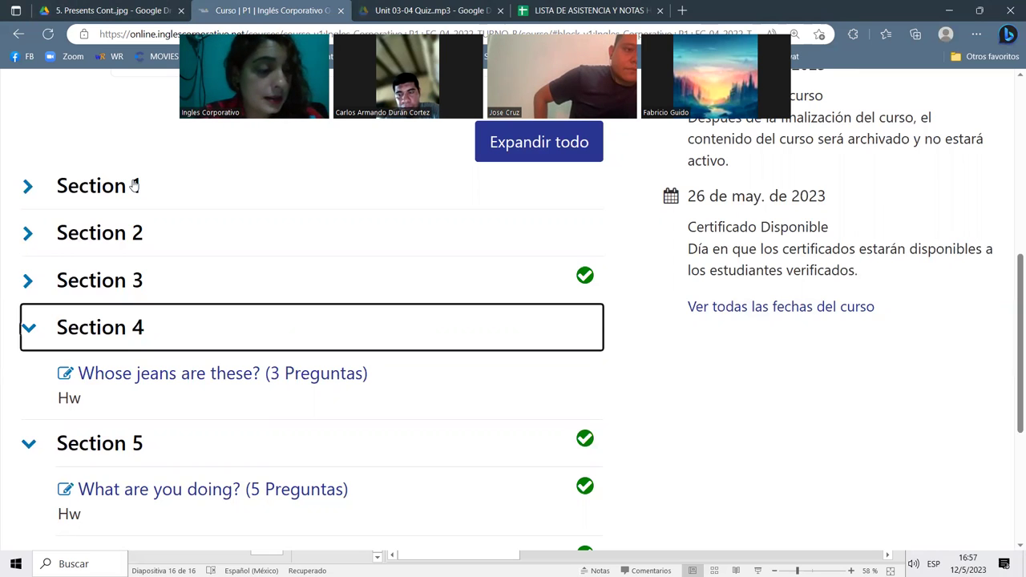
{"action": "left_click", "coordinate": [116, 200]}
{"action": "left_click_drag", "start_coordinate": [75, 235], "coordinate": [149, 244]}
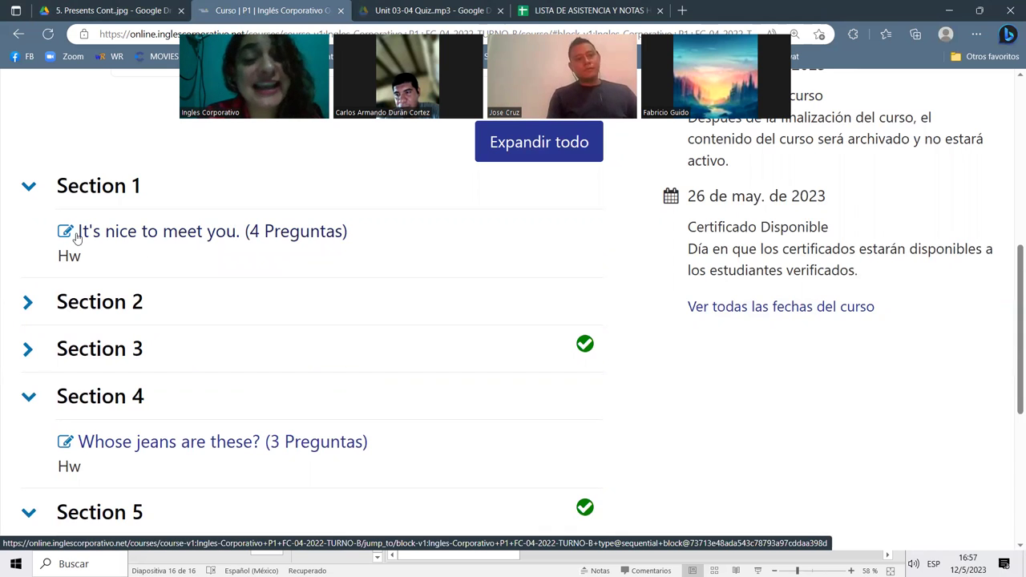
{"action": "left_click", "coordinate": [104, 301]}
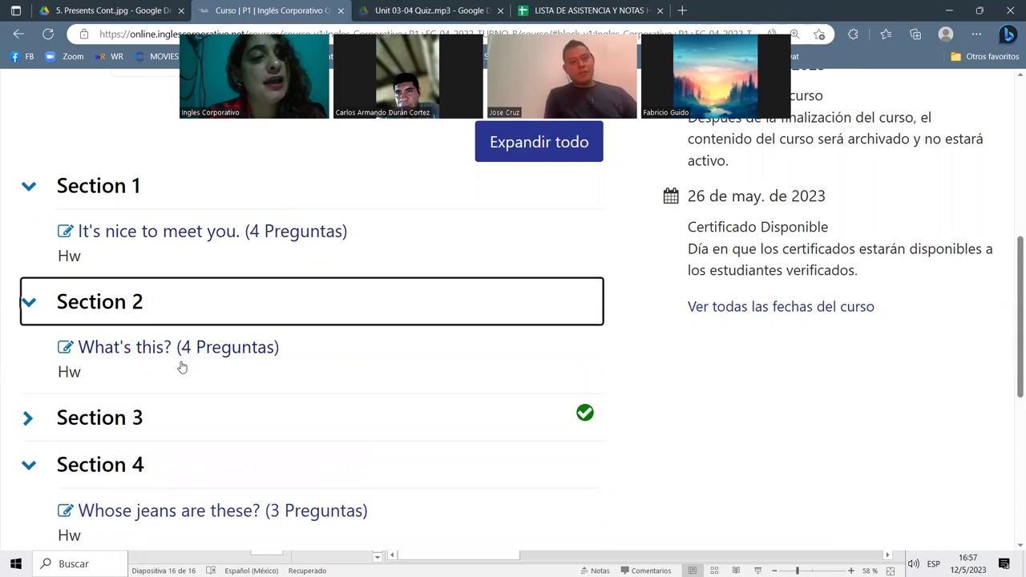